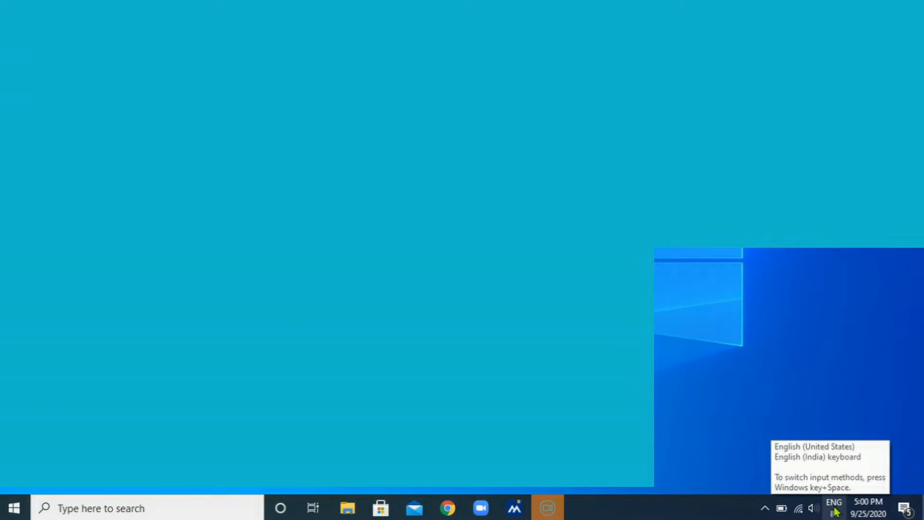
- Add Hindi as a preferred Windows language, installing its language pack, text-to-speech and handwriting without making it the display language
click(835, 512)
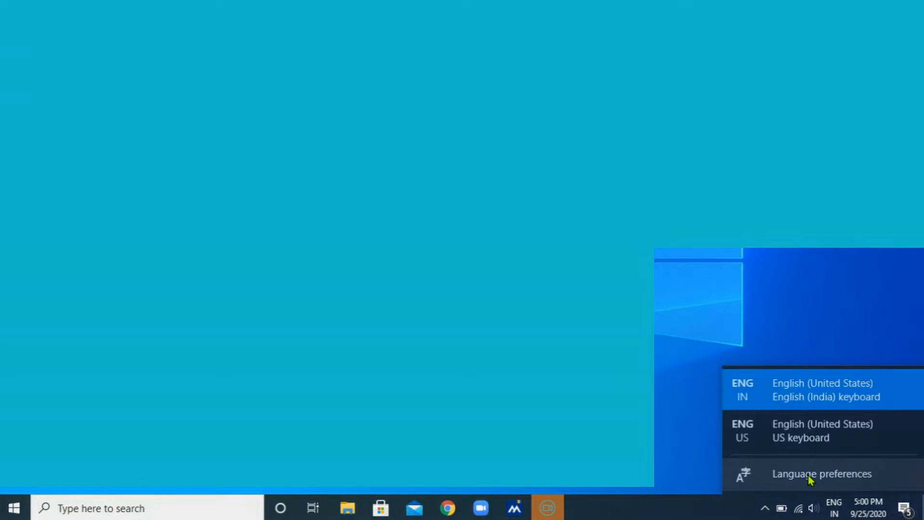
click(810, 478)
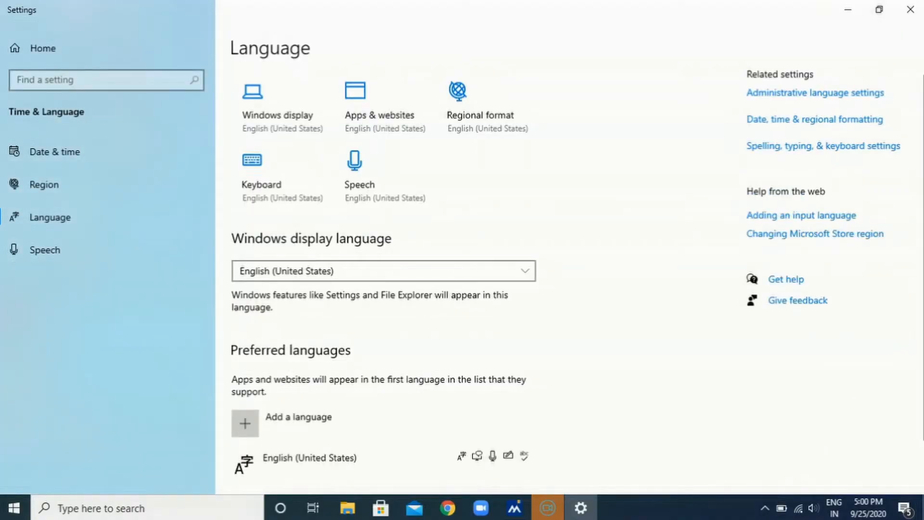
scroll(808, 475, down, 1)
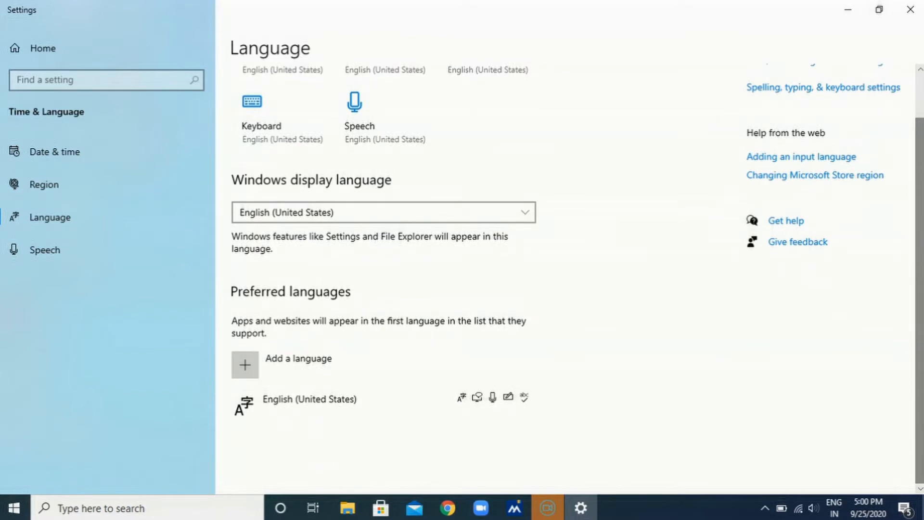
click(245, 369)
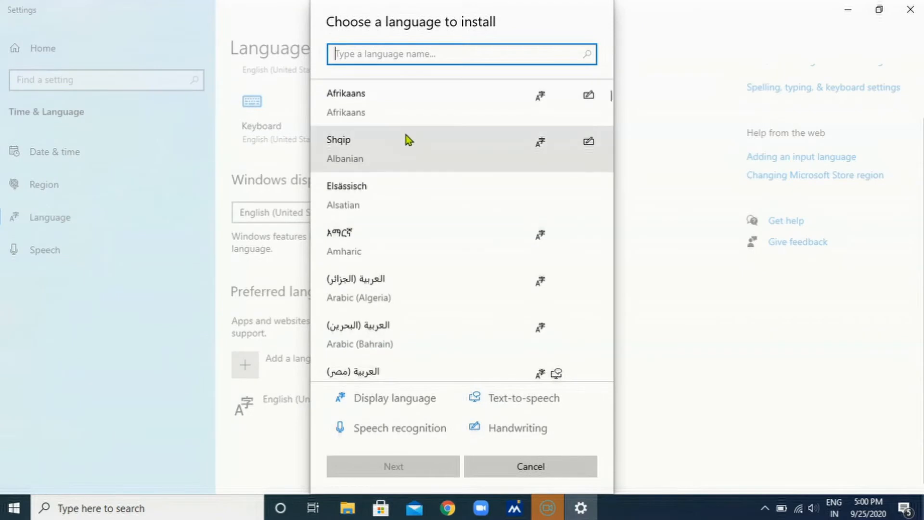
text(hindi)
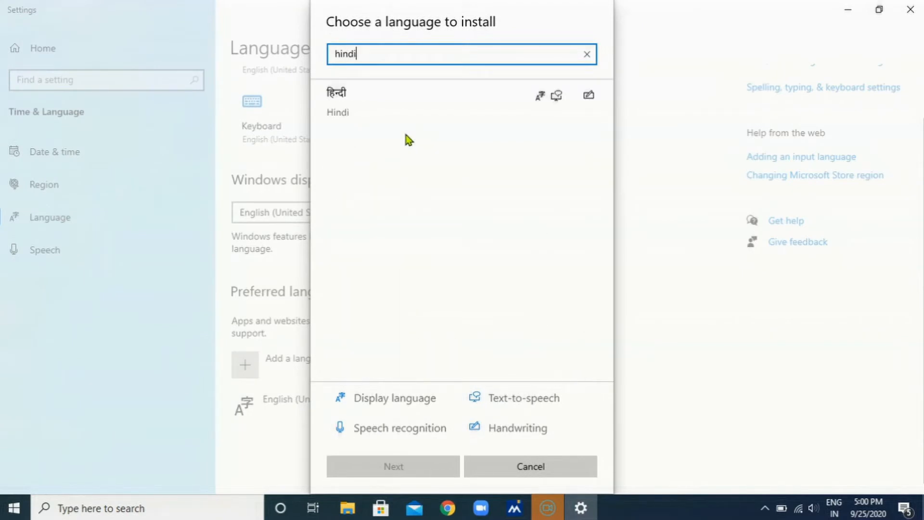
click(371, 109)
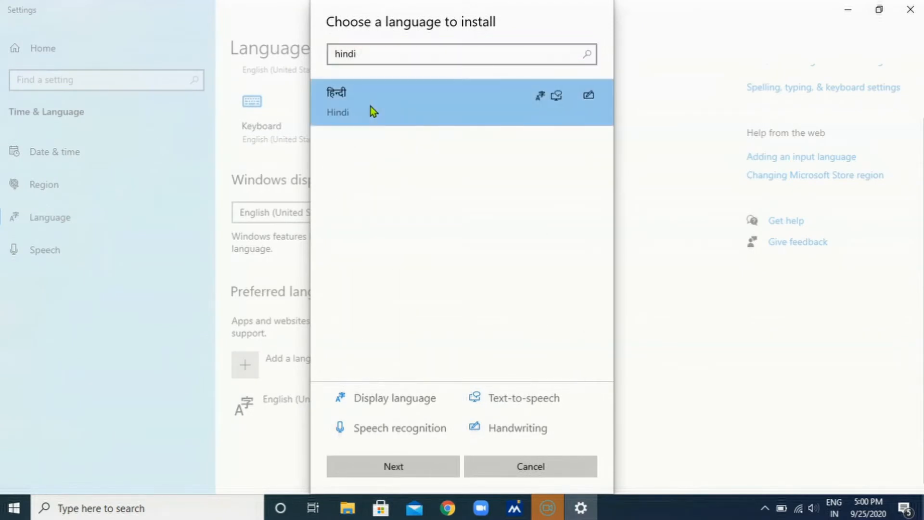
click(393, 467)
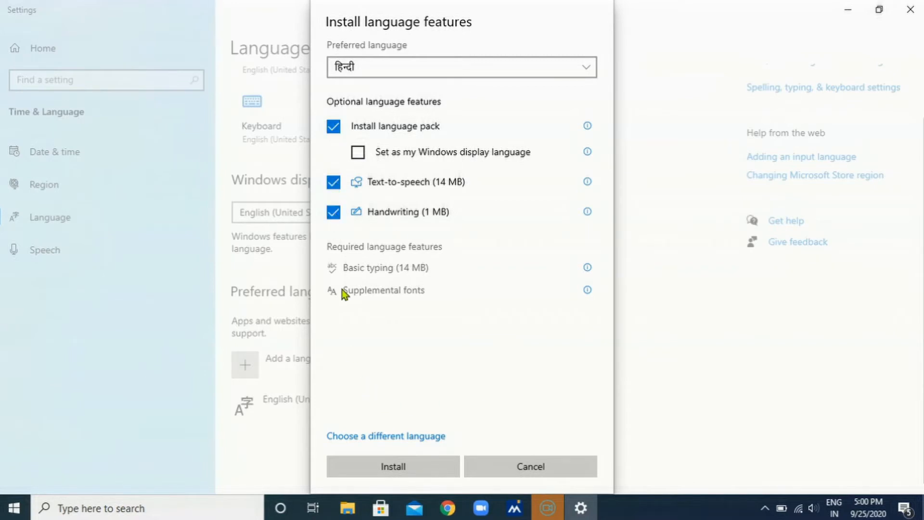
click(394, 467)
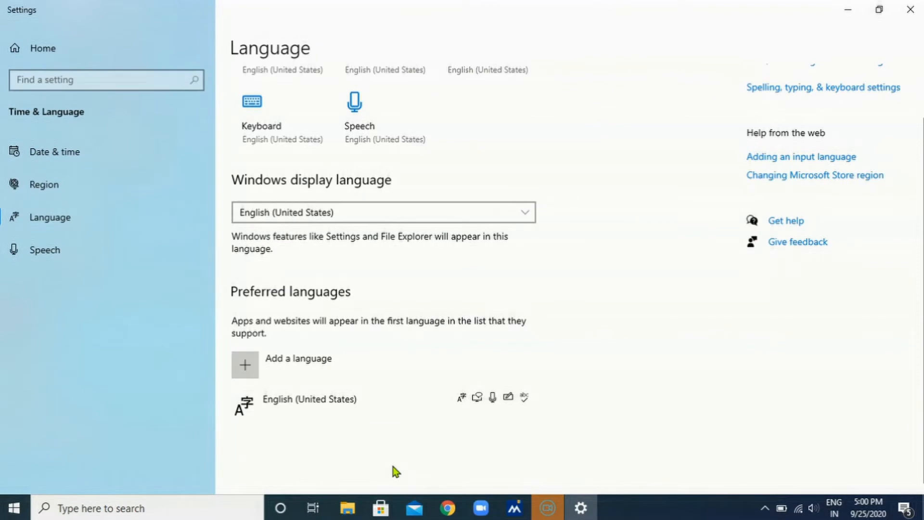
- Add the Hindi Phonetic keyboard in the language options for Hindi
scroll(424, 396, down, 2)
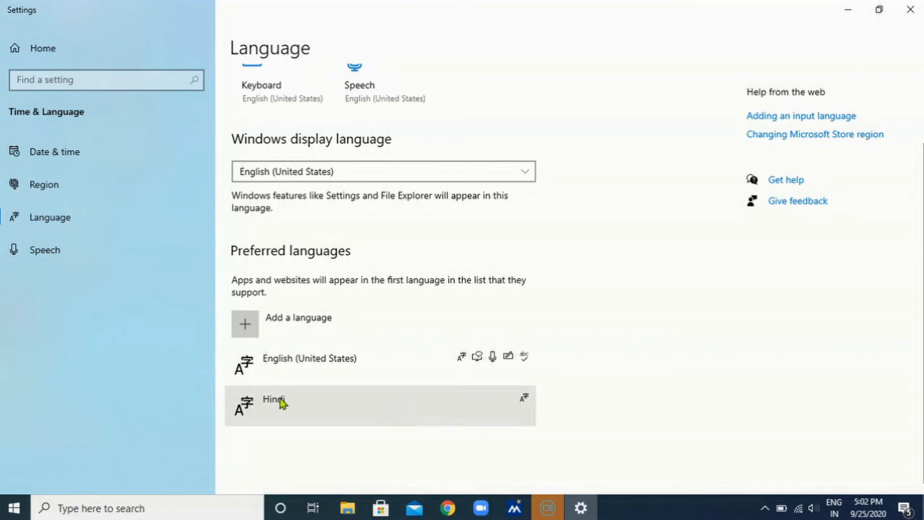
click(299, 409)
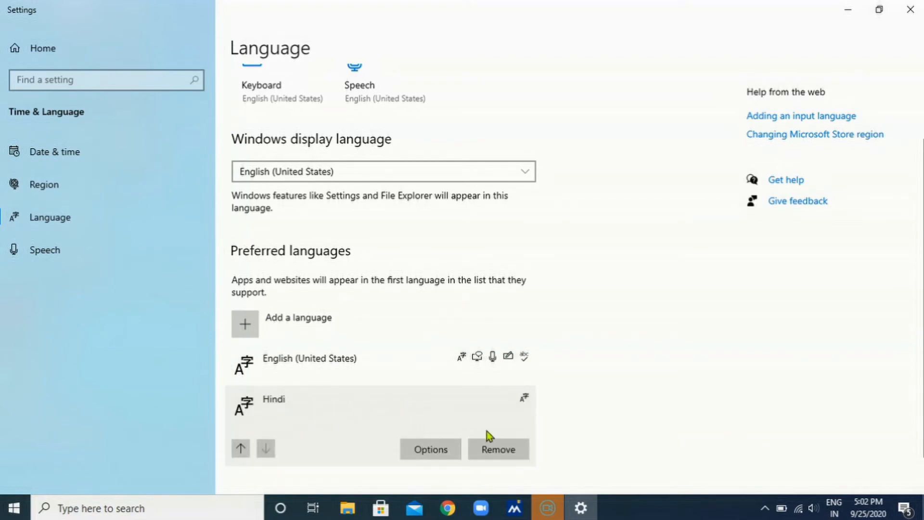
click(420, 449)
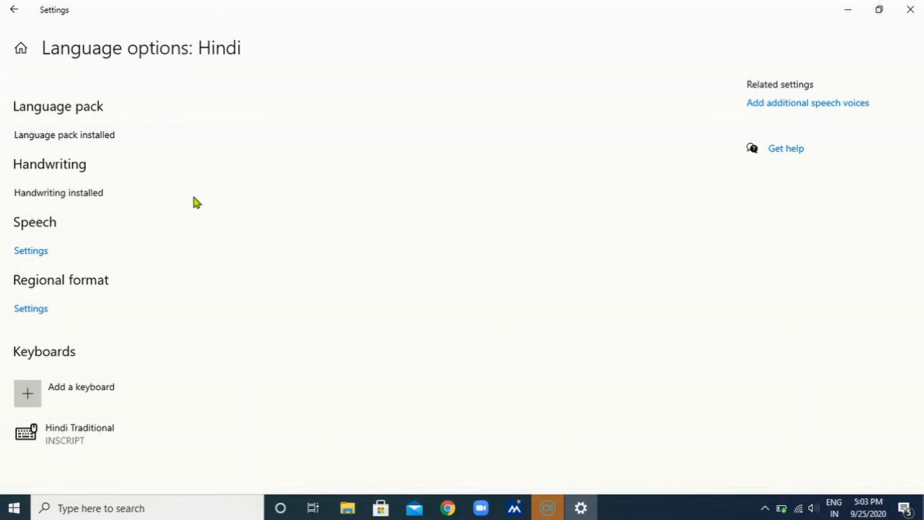
click(28, 397)
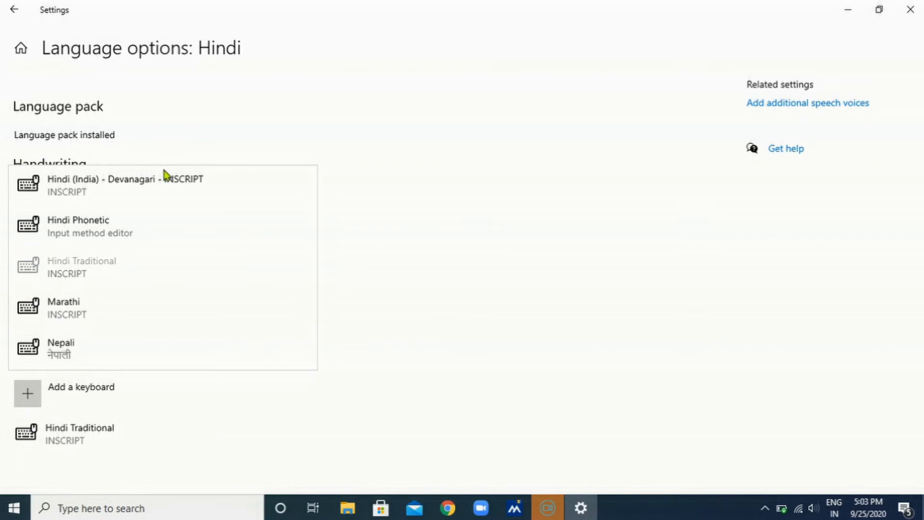
click(143, 220)
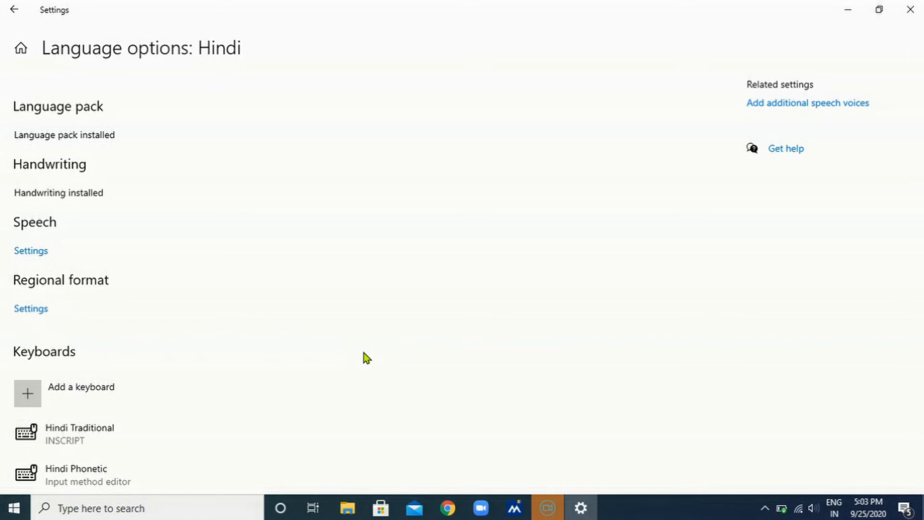
- Switch to Word and create a new blank document
click(99, 510)
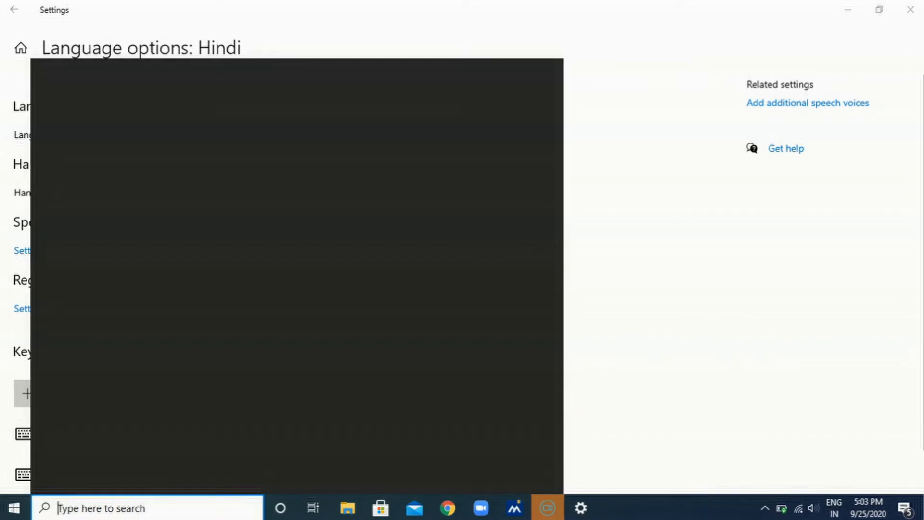
text(w)
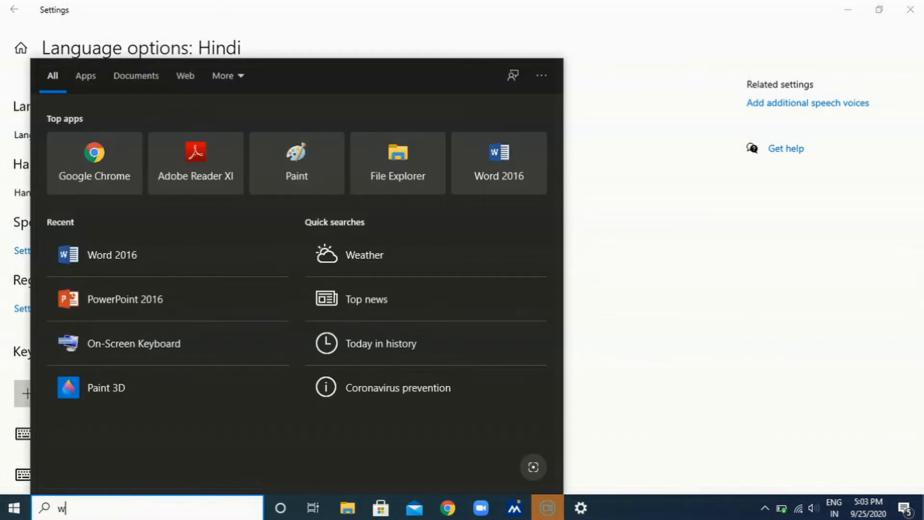
text(ord)
key(Return)
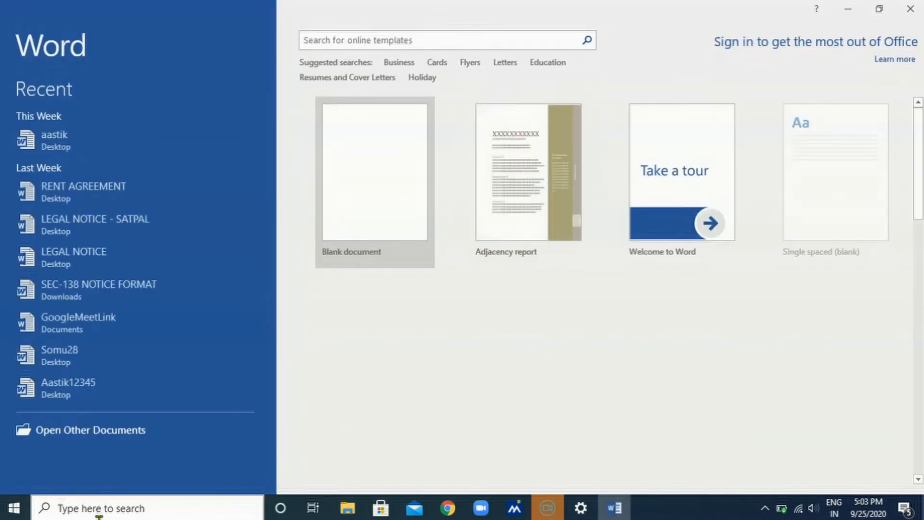
click(380, 230)
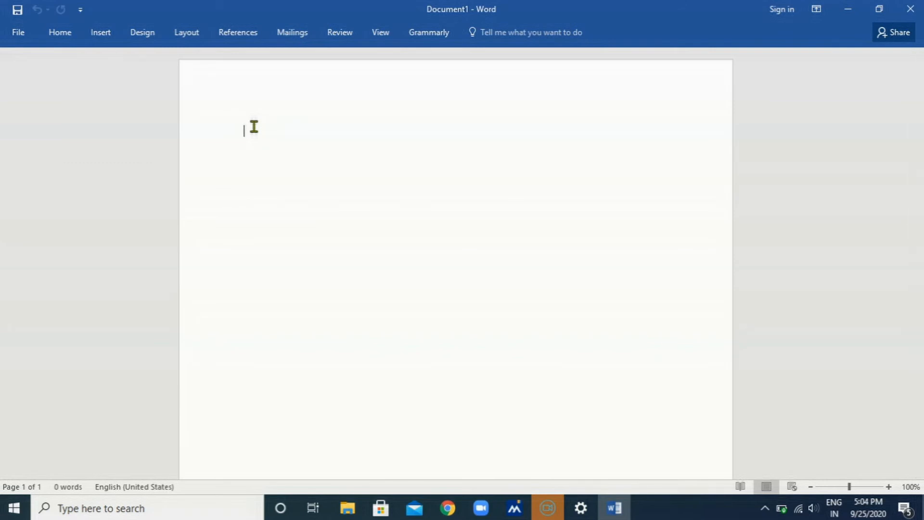
- Set the input method to Hindi Phonetic and write a Hindi sentence stating the person's name, in the form "मेरा नाम … है ।"
click(836, 514)
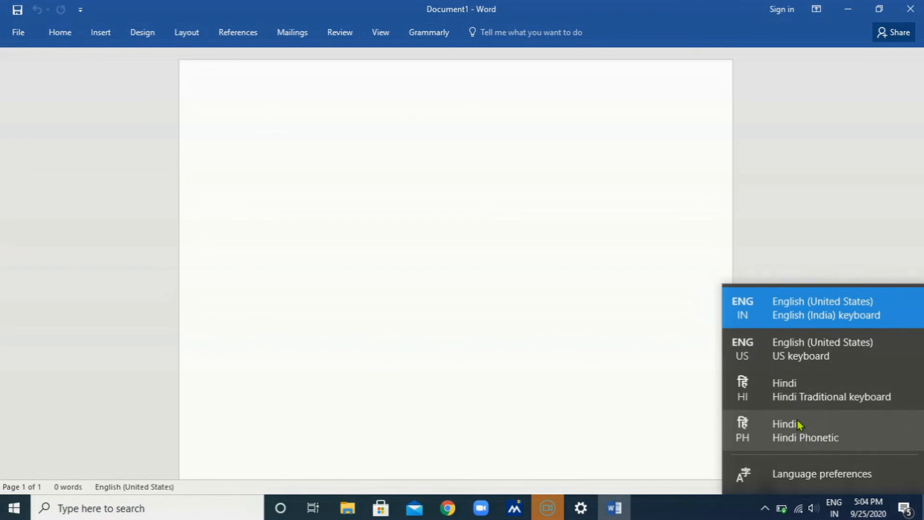
click(855, 439)
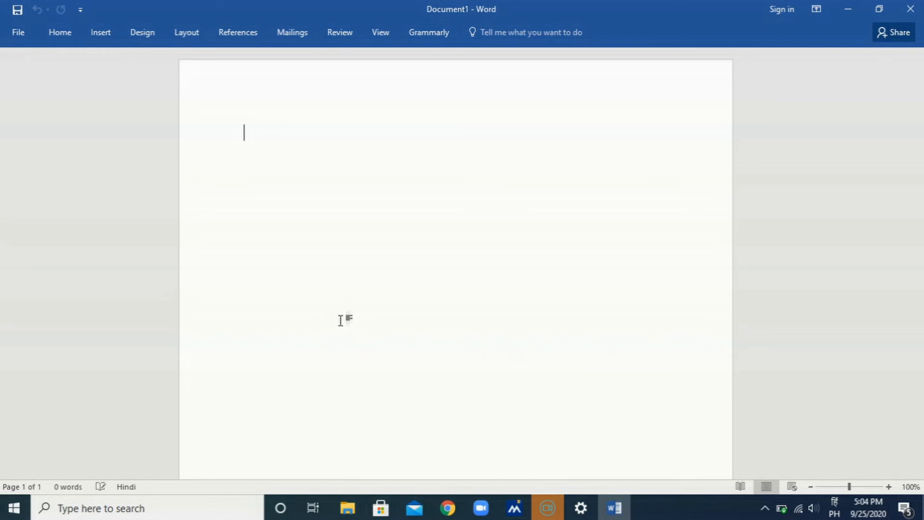
text(mera)
key(Escape)
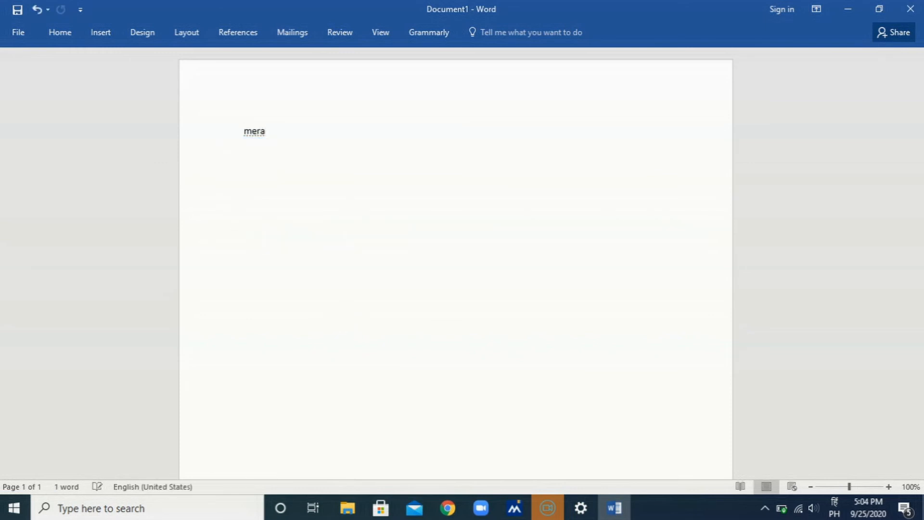
text(naa)
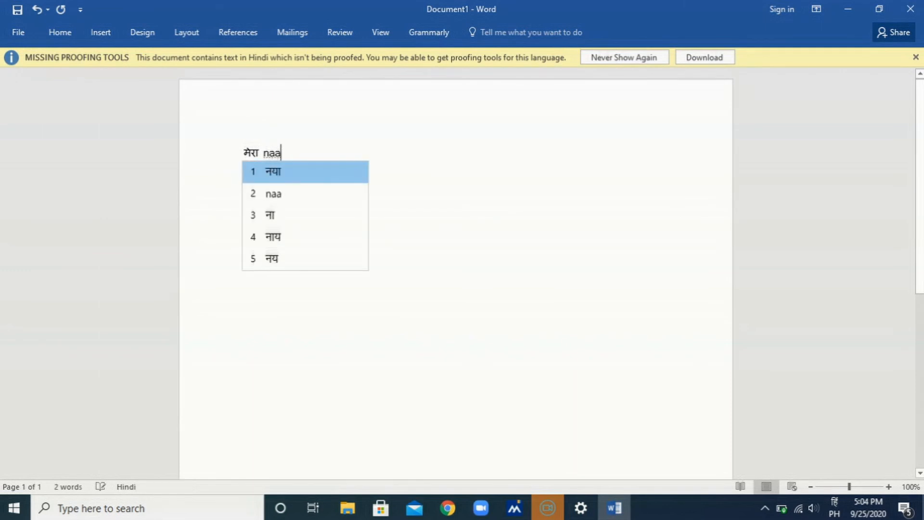
text(m )
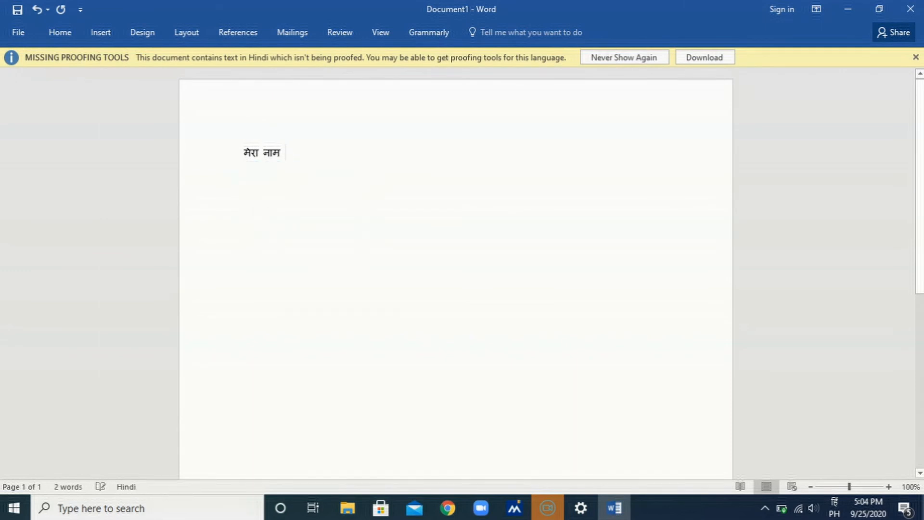
text(atharv )
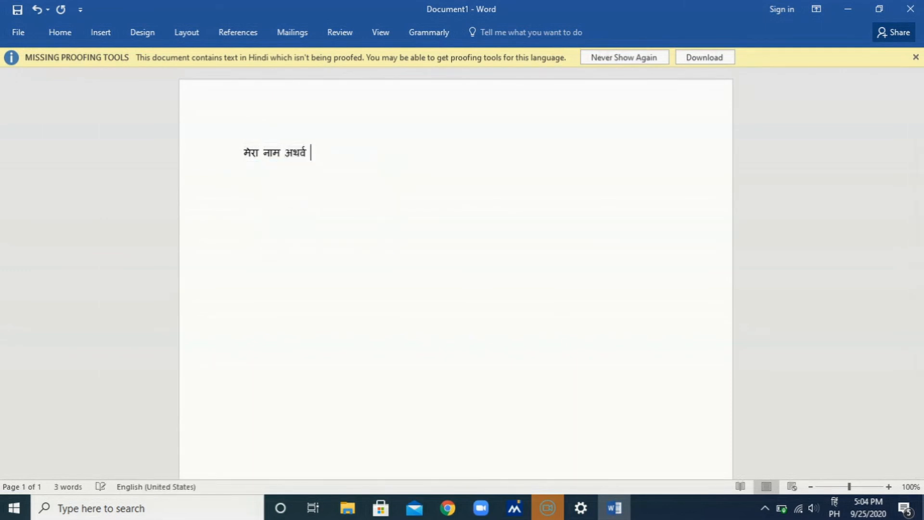
text(hai )
text(।)
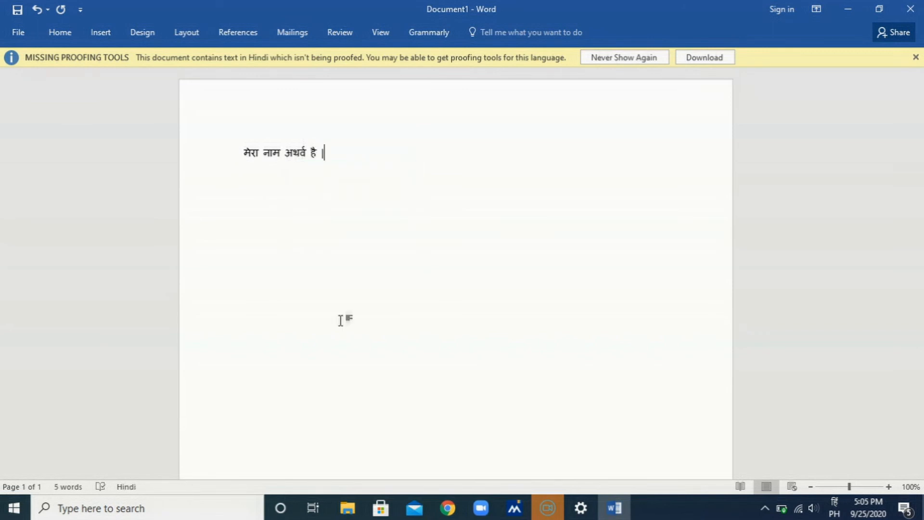
- Set the input method back to the English (India) keyboard and add the sentence "My name is" followed by the person's name
click(836, 511)
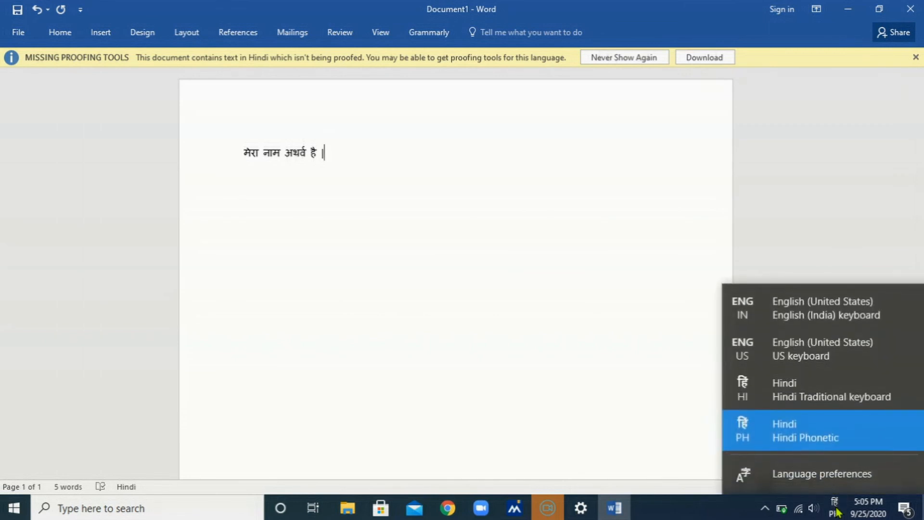
click(842, 302)
text(My name is Atharv.)
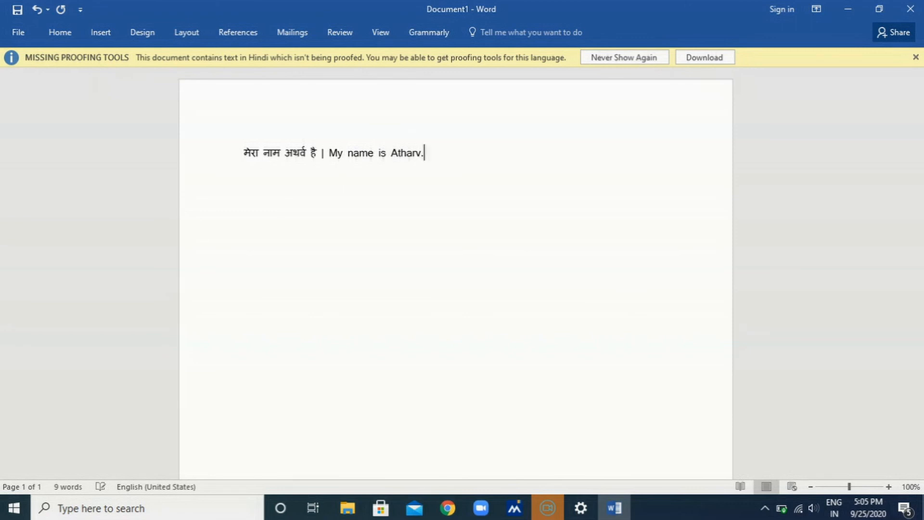